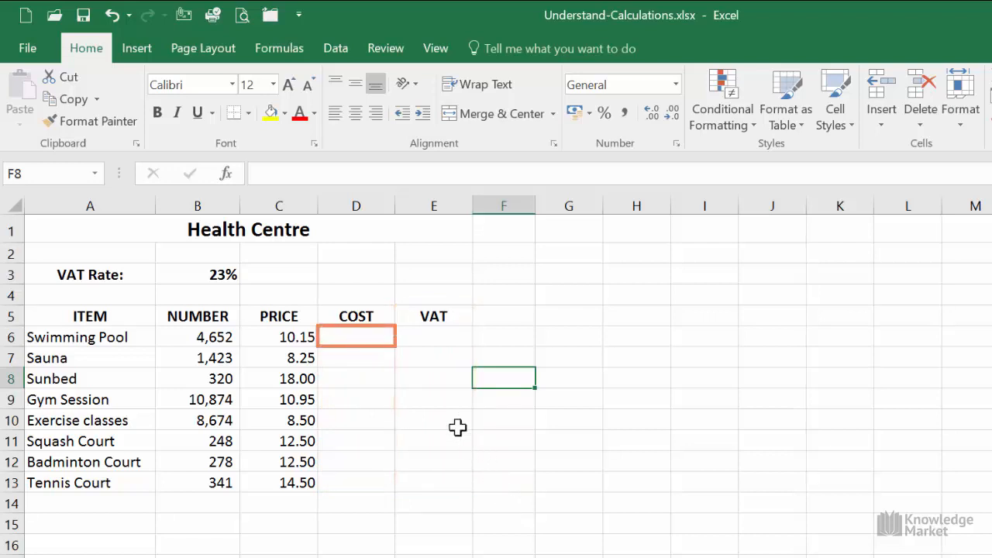
Step: Calculate the Swimming Pool cost in D6 by multiplying number by price with the formula =B6*C6
{"action": "left_click", "coordinate": [372, 336]}
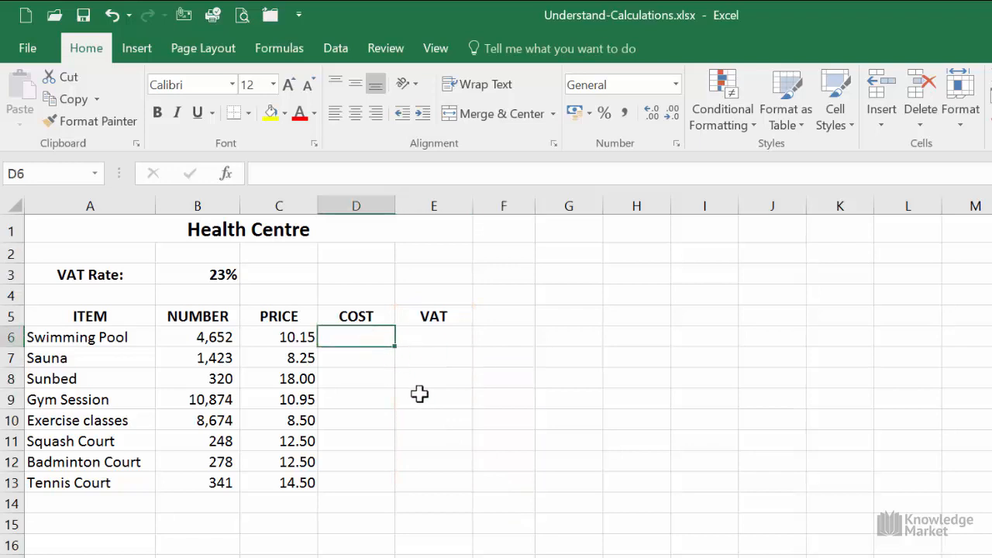
{"action": "type", "text": "="}
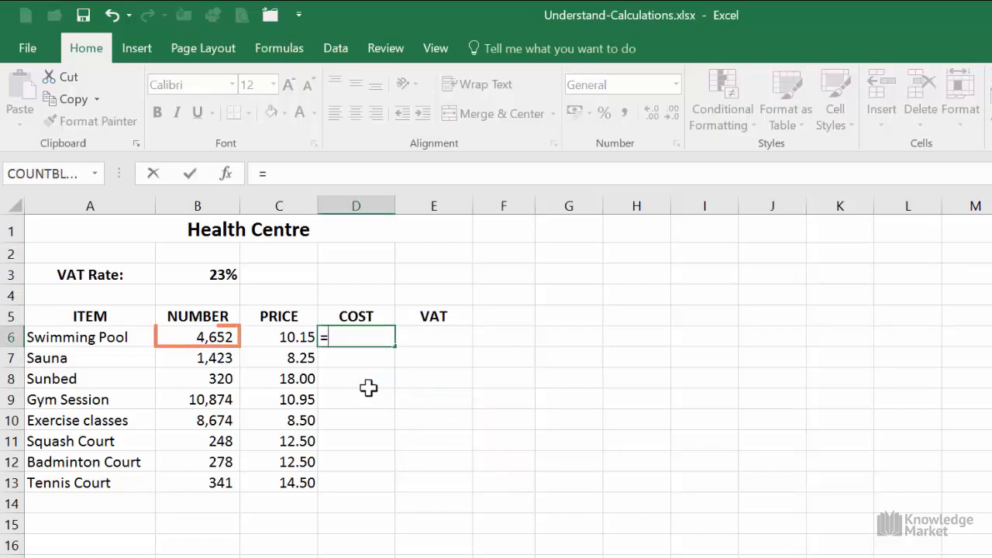
{"action": "left_click", "coordinate": [210, 335]}
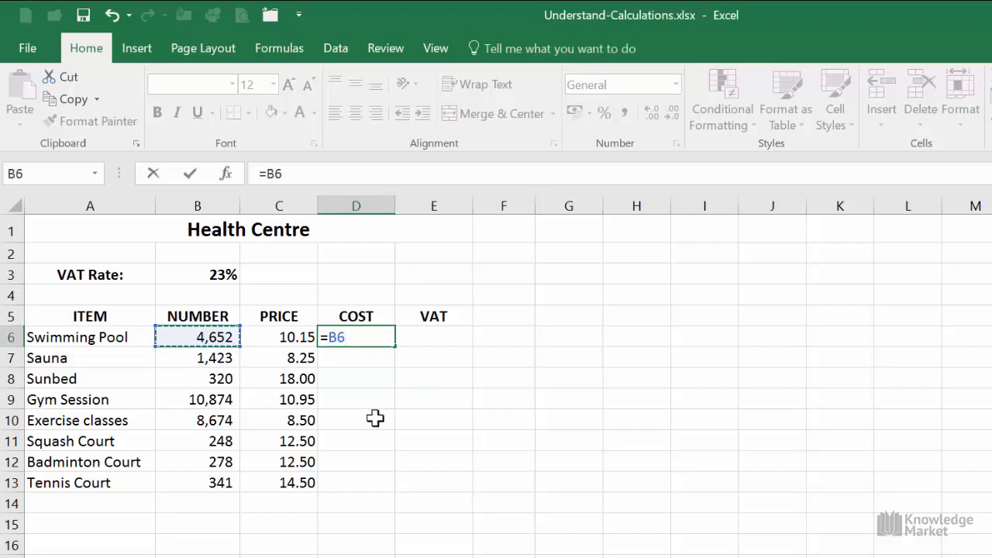
{"action": "type", "text": "*"}
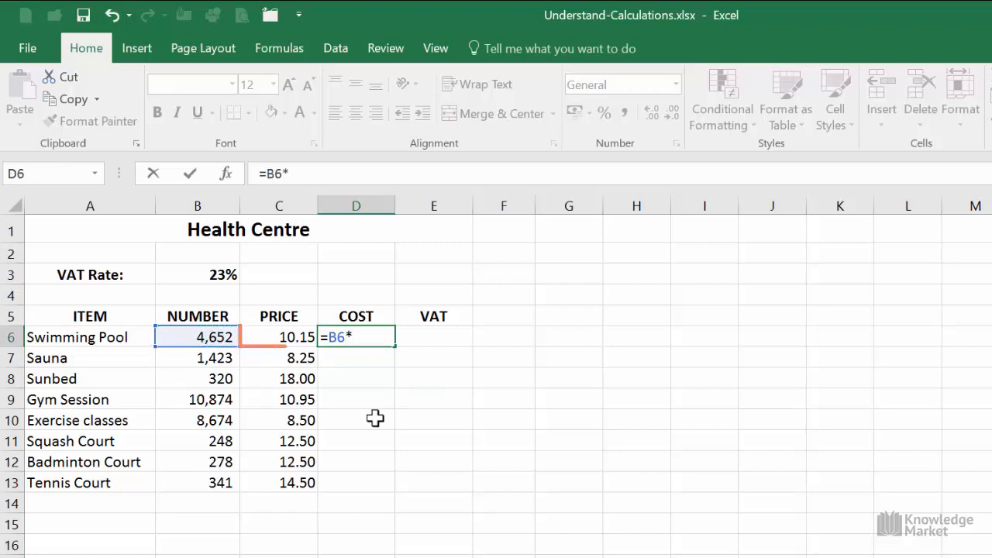
{"action": "left_click", "coordinate": [288, 336]}
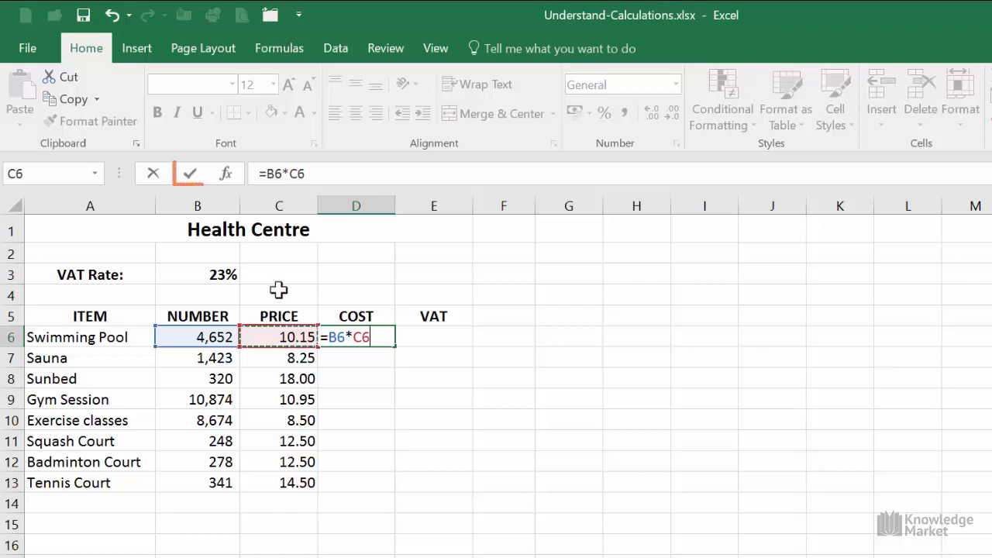
{"action": "left_click", "coordinate": [191, 174]}
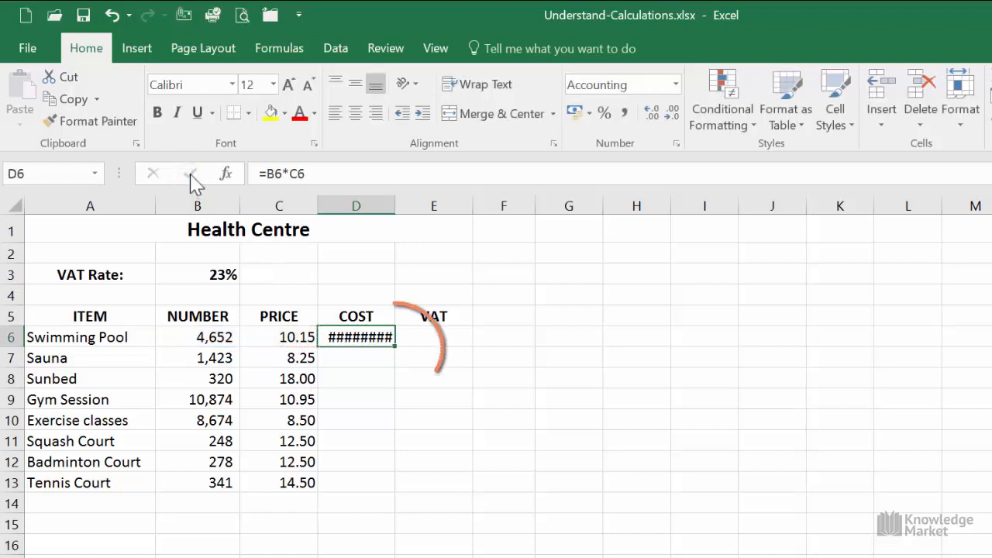
Step: Copy the cost formula from D6 down to D13 and auto-fit the width of column D
{"action": "double_click", "coordinate": [395, 348]}
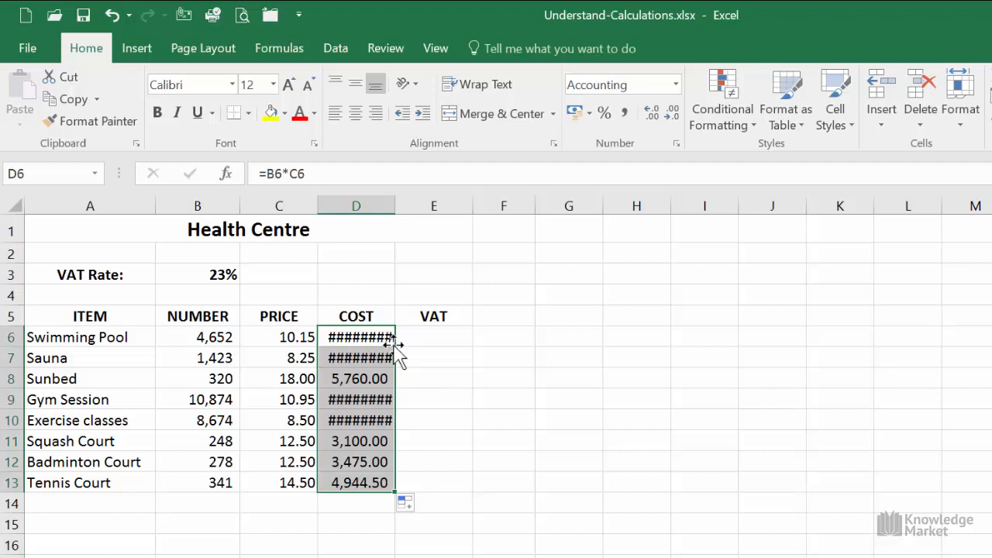
{"action": "double_click", "coordinate": [394, 206]}
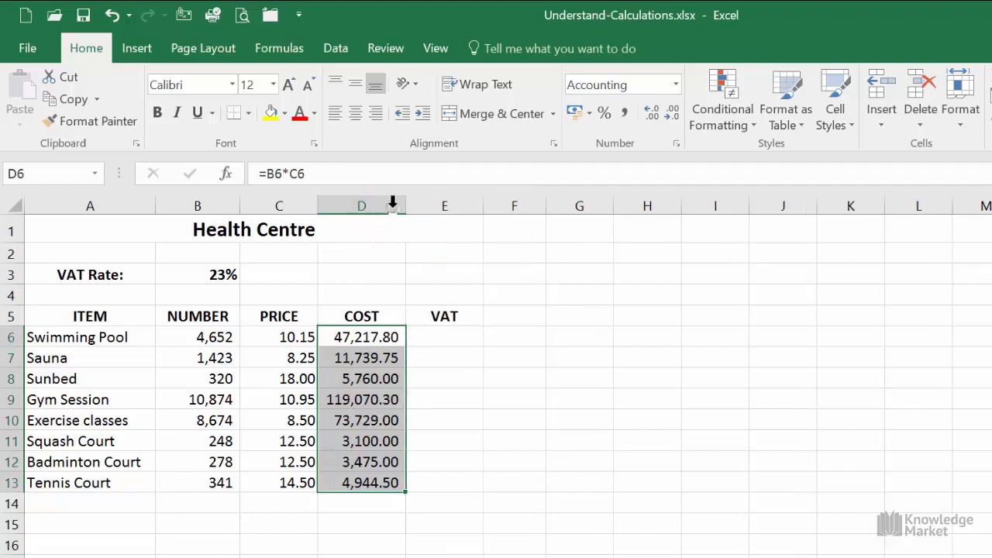
{"action": "left_click", "coordinate": [460, 361]}
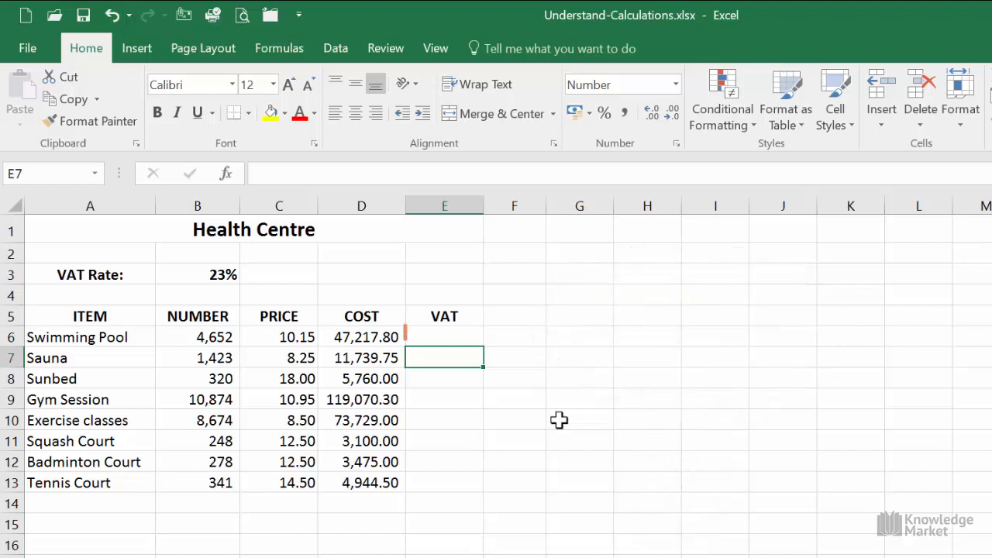
Step: Calculate the Swimming Pool VAT in E6 by multiplying its cost by the VAT rate with =D6*B3
{"action": "left_click", "coordinate": [470, 339]}
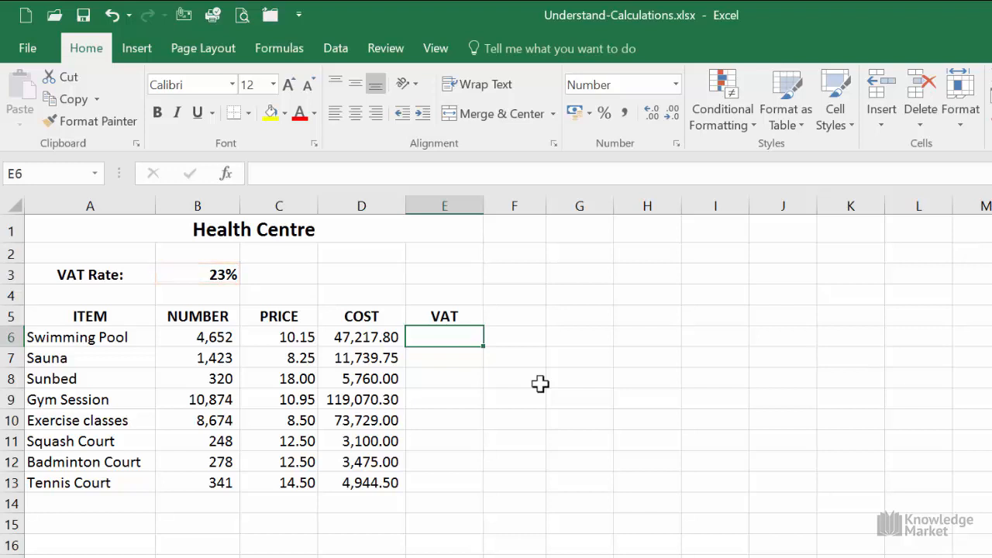
{"action": "type", "text": "="}
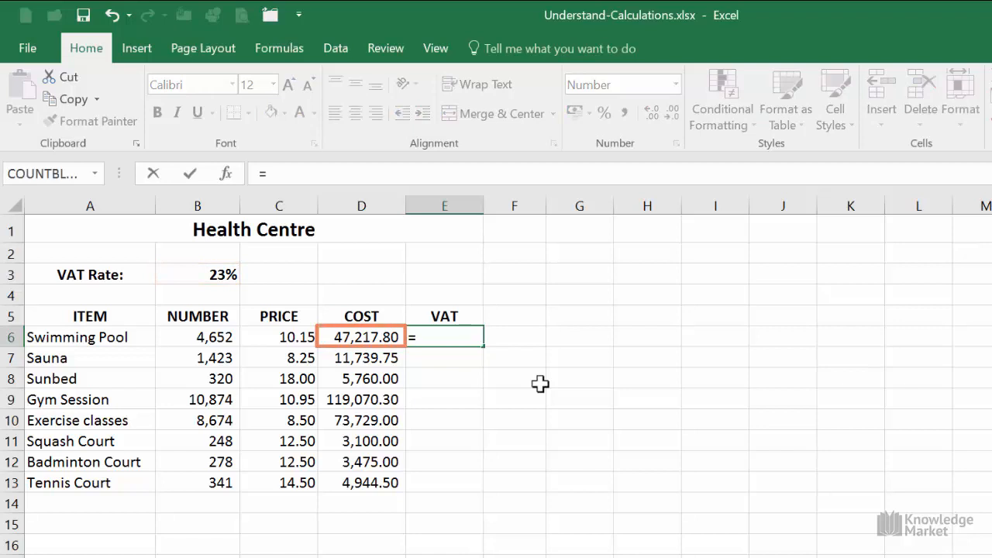
{"action": "left_click", "coordinate": [365, 337]}
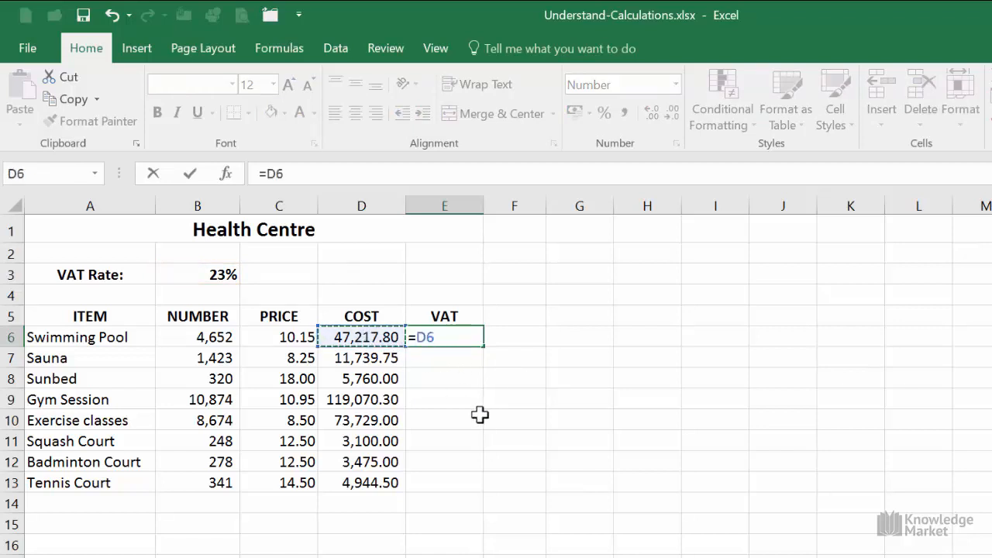
{"action": "type", "text": "*"}
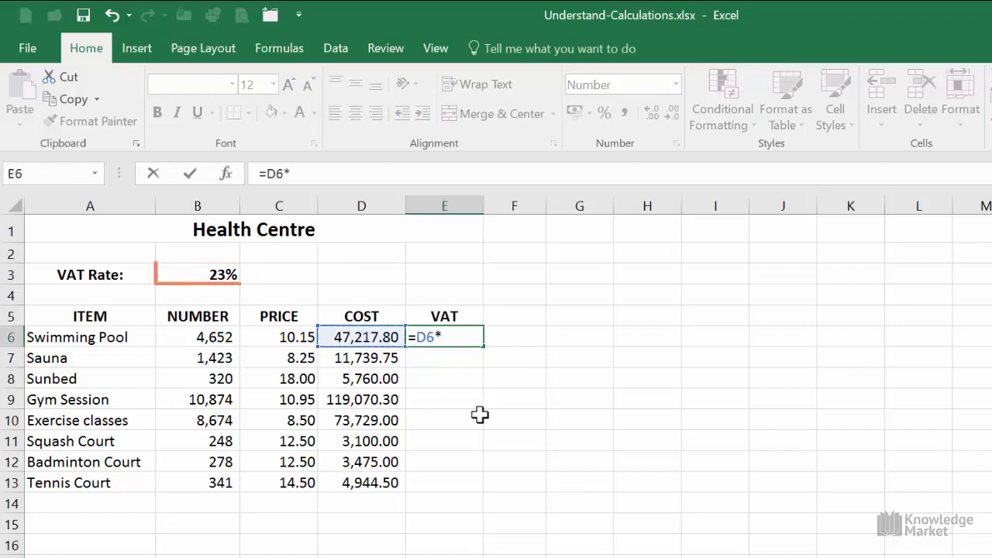
{"action": "left_click", "coordinate": [211, 272]}
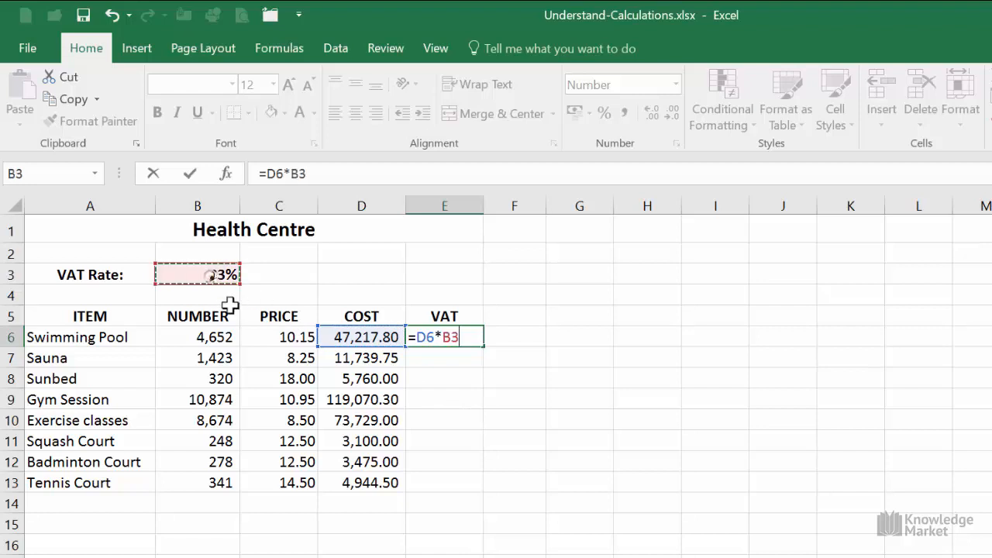
{"action": "left_click", "coordinate": [190, 175]}
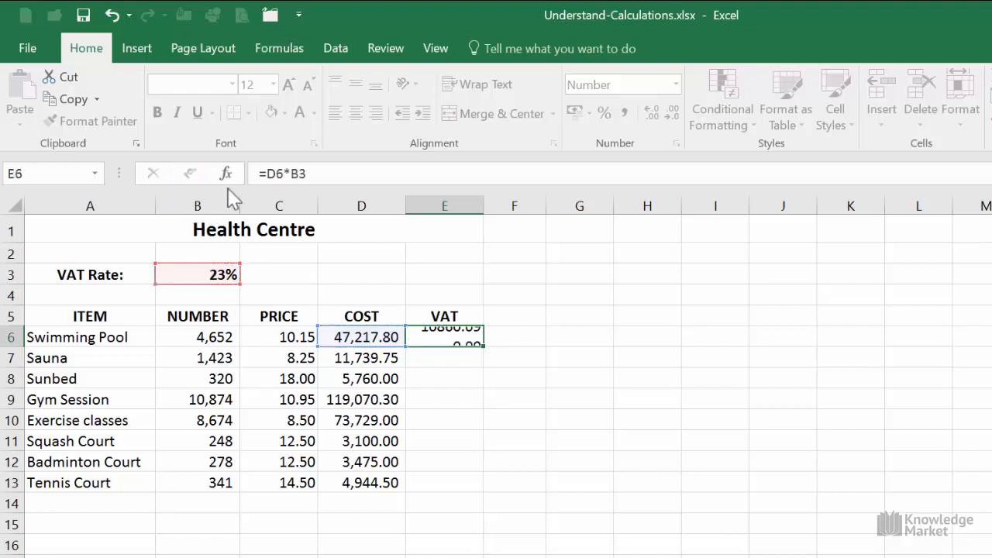
Step: Copy the VAT formula from E6 down to E13 and auto-fit the width of column E
{"action": "double_click", "coordinate": [483, 348]}
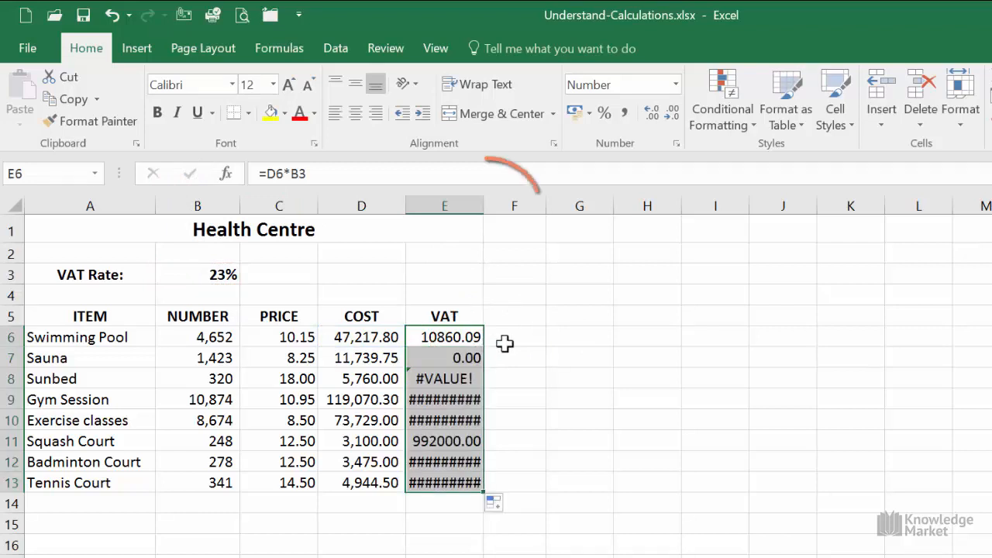
{"action": "double_click", "coordinate": [478, 203]}
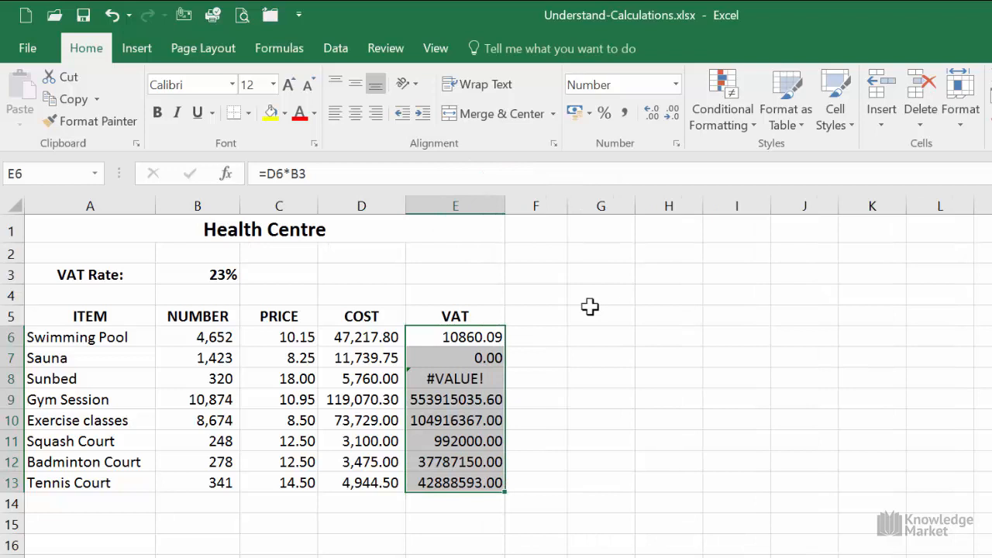
Step: Check the formulas in VAT cells E6, E7, E8 and E9 one after another
{"action": "key", "text": "shift+Up"}
{"action": "key", "text": "shift+Up"}
{"action": "left_click", "coordinate": [497, 335]}
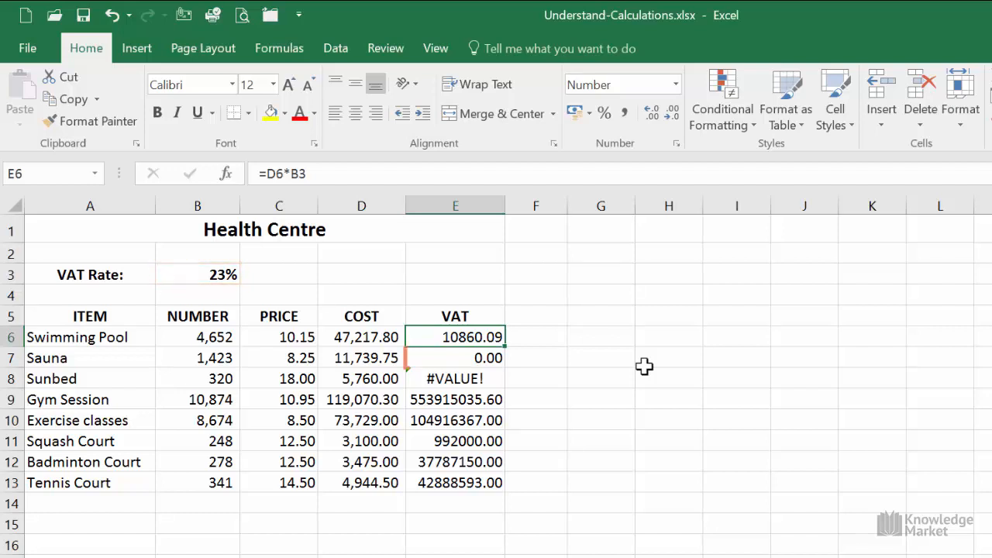
{"action": "left_click", "coordinate": [482, 357]}
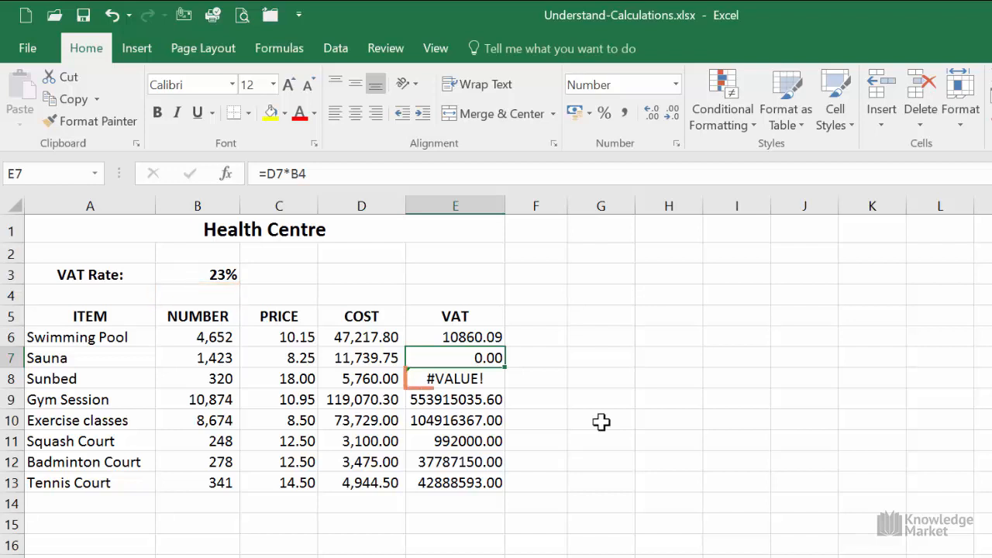
{"action": "left_click", "coordinate": [471, 375]}
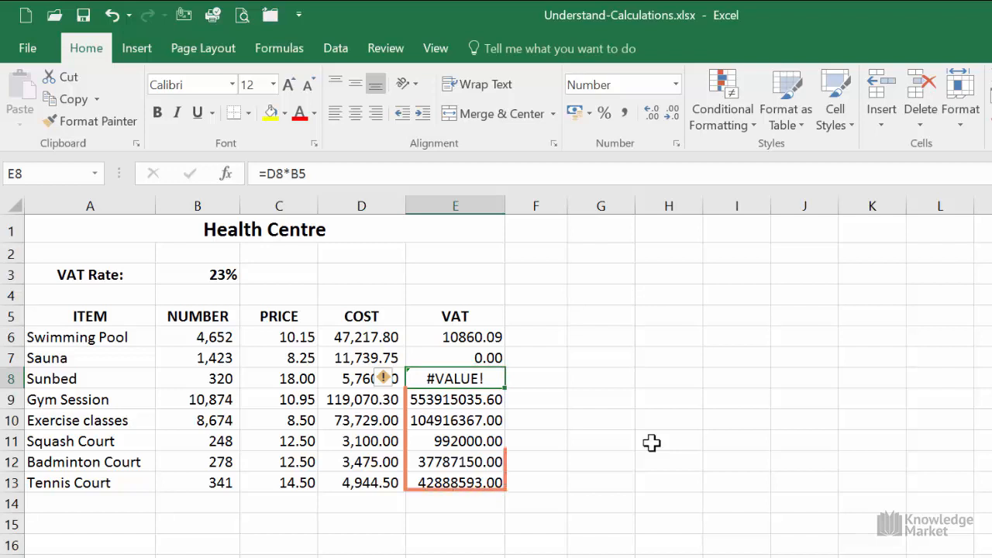
{"action": "left_click", "coordinate": [483, 399]}
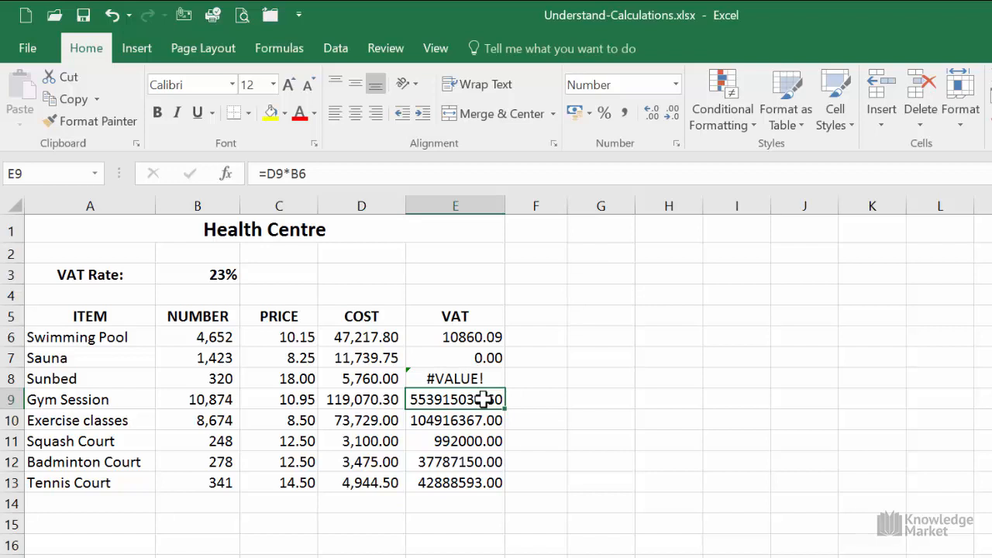
Step: Open the VAT formulas in E6 through E9 in turn to examine which cells each one references, cancelling every edit
{"action": "double_click", "coordinate": [482, 337]}
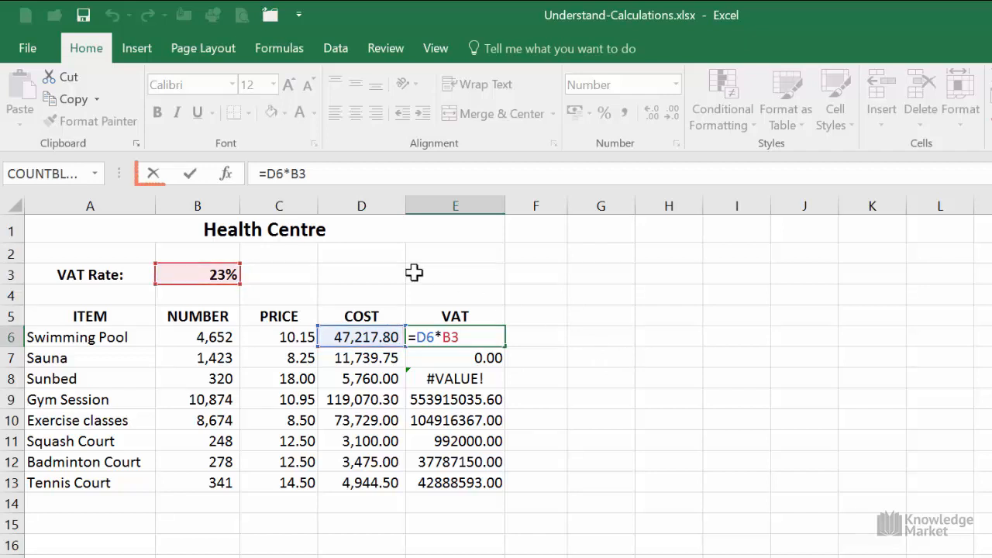
{"action": "left_click", "coordinate": [154, 175]}
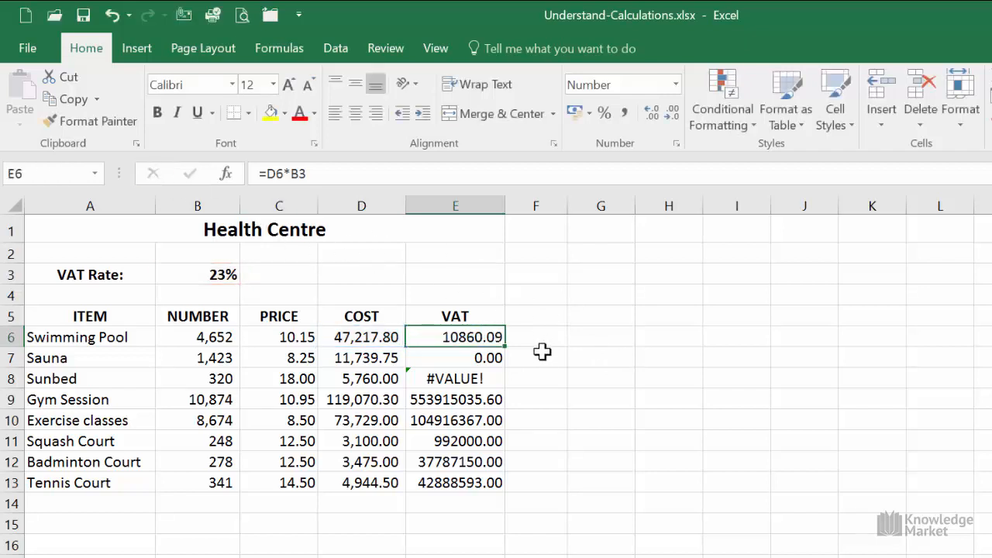
{"action": "left_click", "coordinate": [473, 358]}
{"action": "double_click", "coordinate": [473, 357]}
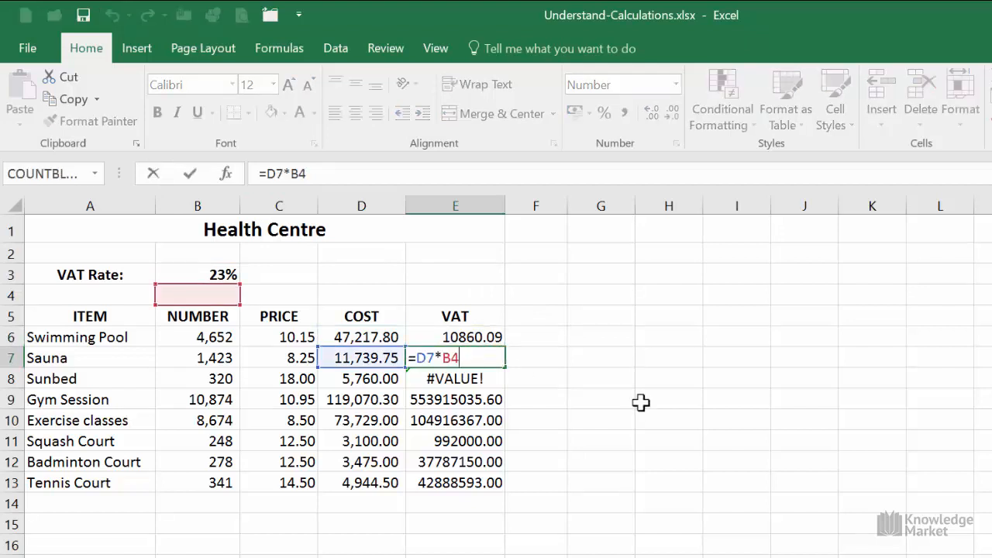
{"action": "left_click", "coordinate": [154, 174]}
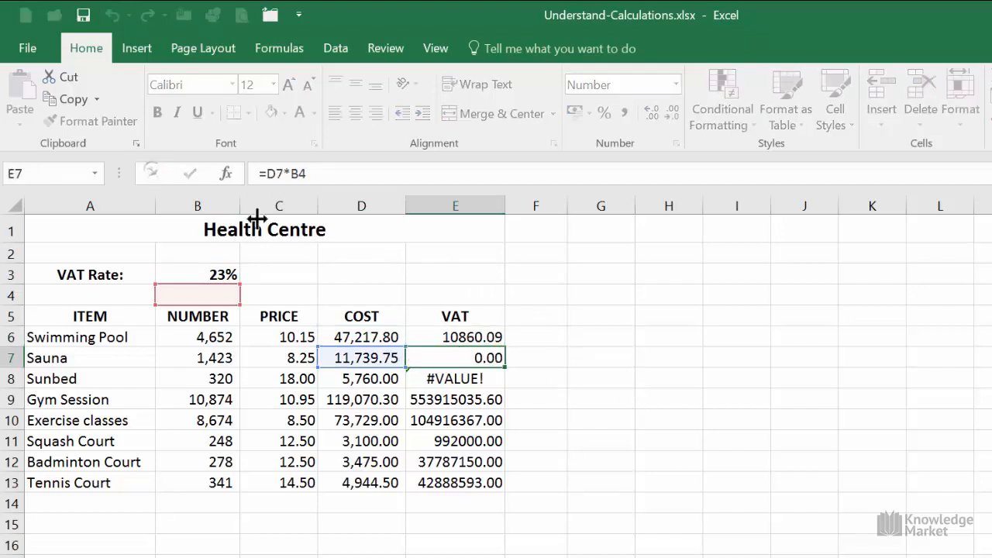
{"action": "left_click", "coordinate": [492, 379]}
{"action": "double_click", "coordinate": [492, 378]}
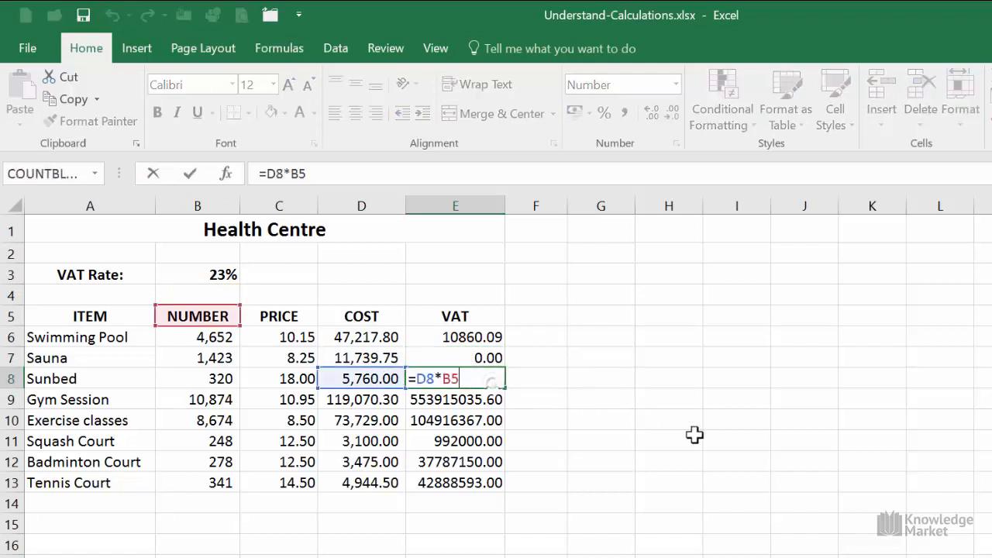
{"action": "left_click", "coordinate": [154, 175]}
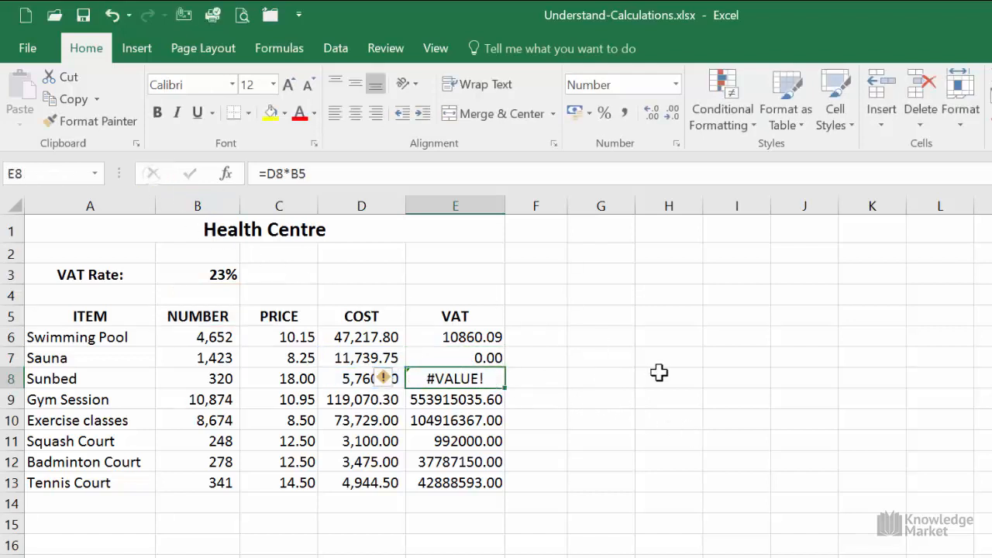
{"action": "left_click", "coordinate": [488, 399]}
{"action": "double_click", "coordinate": [488, 399]}
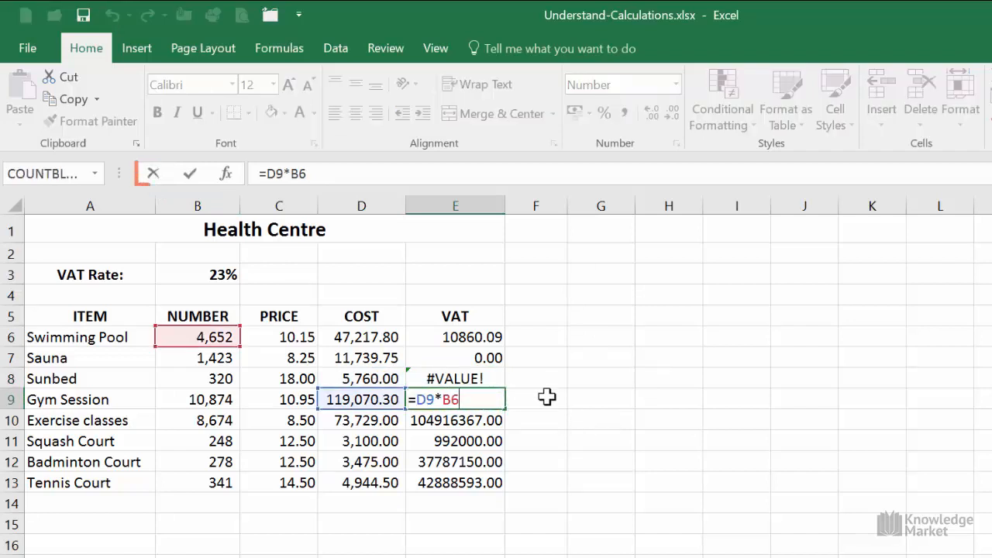
{"action": "left_click", "coordinate": [153, 173]}
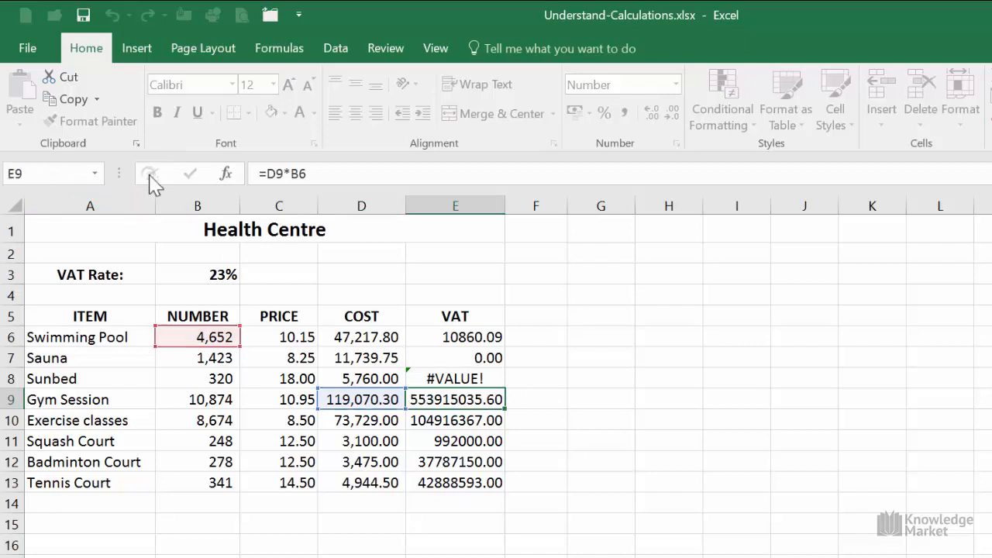